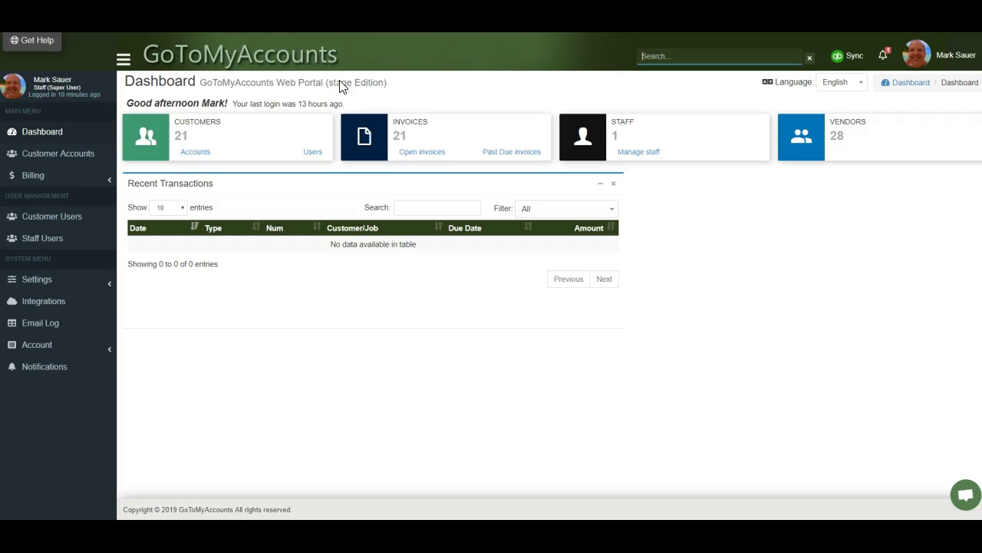
- Search the portal for "amy" and open the email history of the customer Amy's Bird Sanctuary
{"action": "left_click", "coordinate": [671, 56]}
{"action": "key", "text": "BackSpace"}
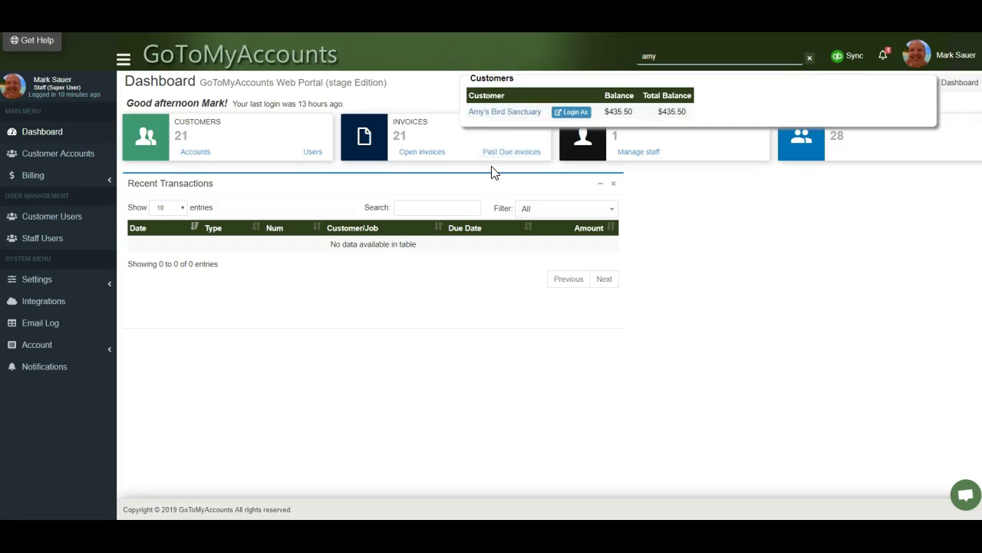
{"action": "key", "text": "Return"}
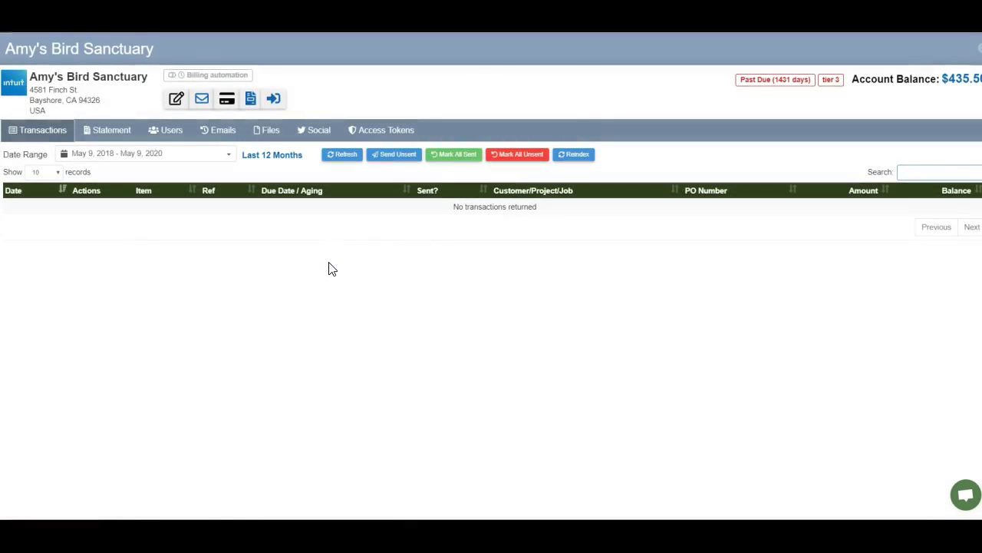
{"action": "left_click", "coordinate": [218, 131]}
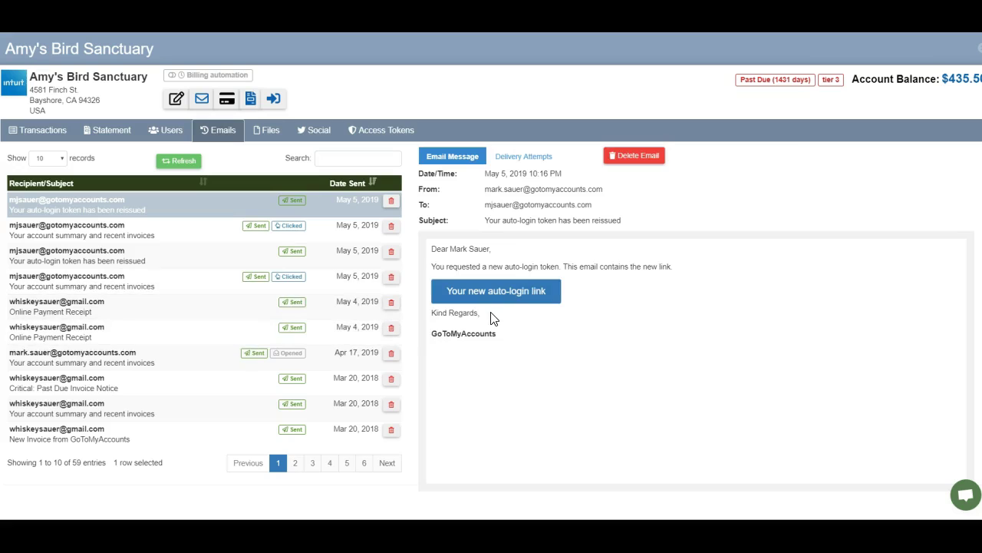
- Preview several of the customer's emails, view the delivery attempts of the newest auto-login token email, and close the customer record
{"action": "left_click", "coordinate": [193, 261]}
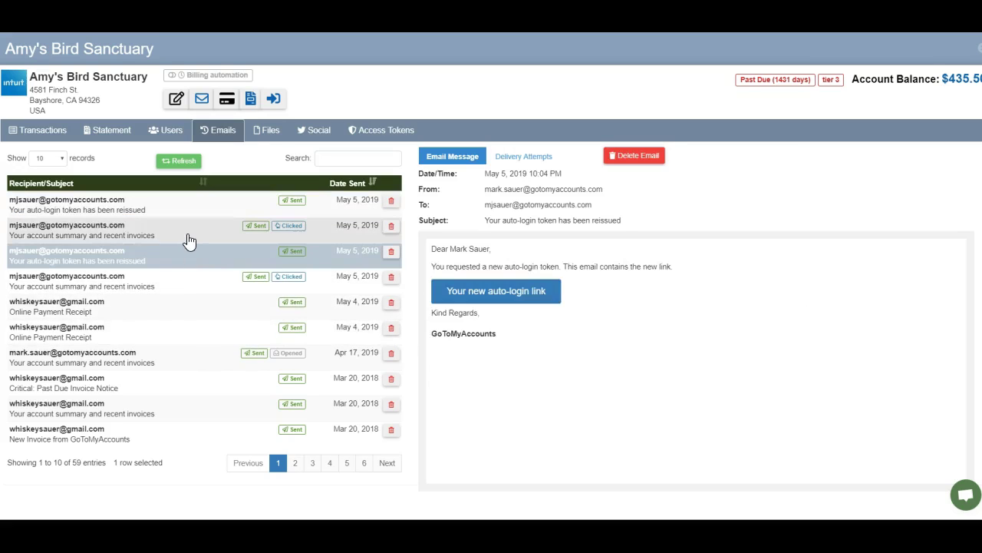
{"action": "left_click", "coordinate": [187, 229]}
{"action": "left_click", "coordinate": [186, 213]}
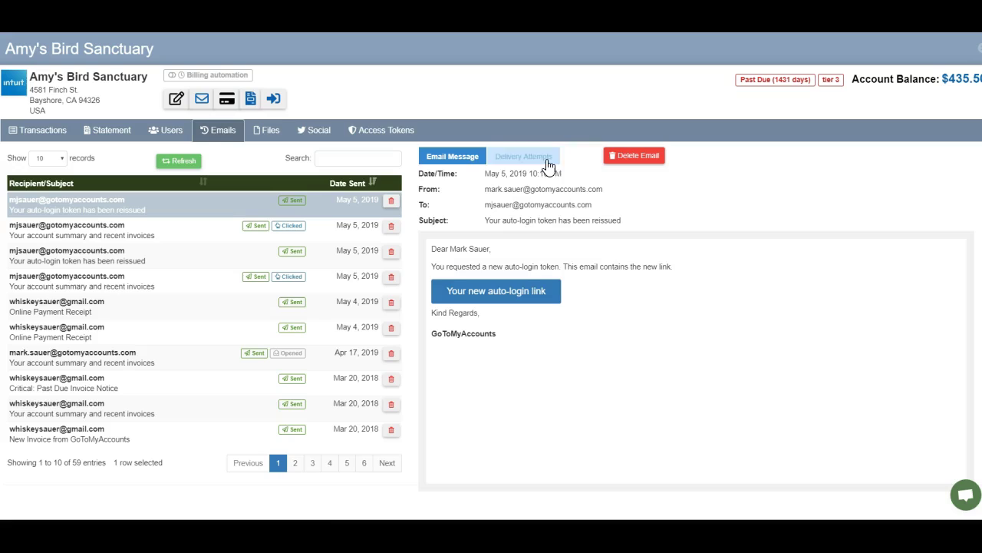
{"action": "left_click", "coordinate": [542, 163]}
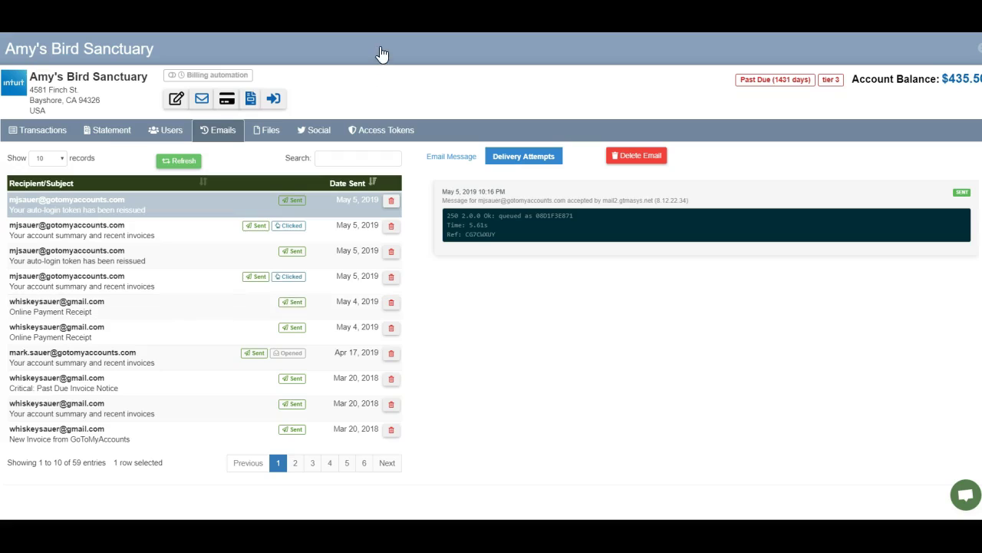
{"action": "key", "text": "Escape"}
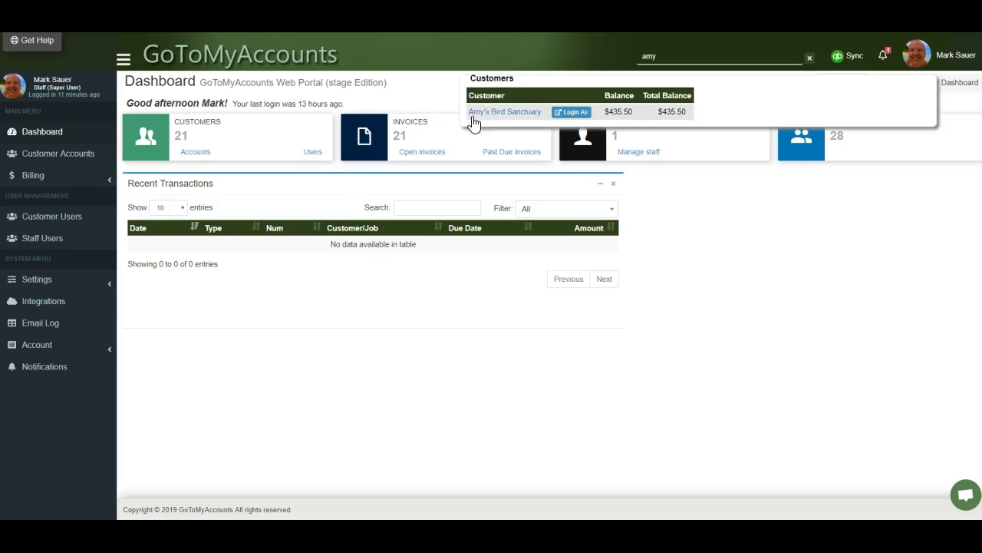
- Reopen the email history of Amy's Bird Sanctuary from the search results, and clear the customer search
{"action": "left_click", "coordinate": [473, 118]}
{"action": "left_click", "coordinate": [209, 129]}
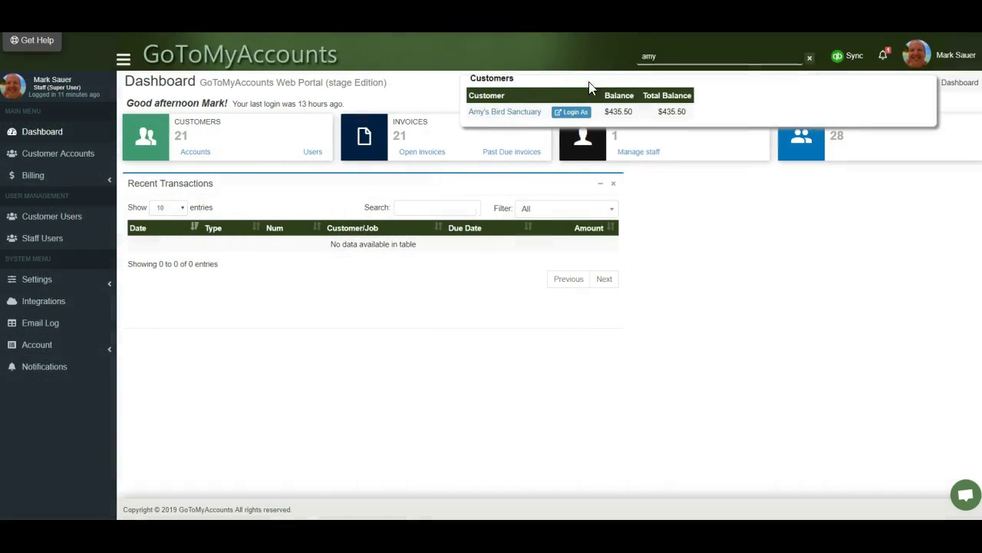
{"action": "left_click", "coordinate": [808, 58]}
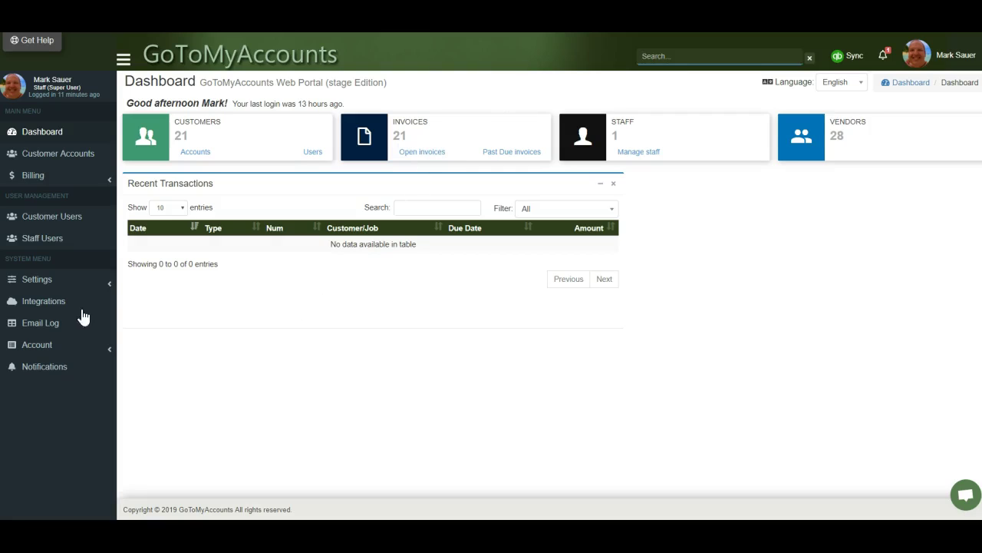
- Open the portal-wide Email Log, filter it by "amy", and clear the filter again
{"action": "left_click", "coordinate": [50, 328]}
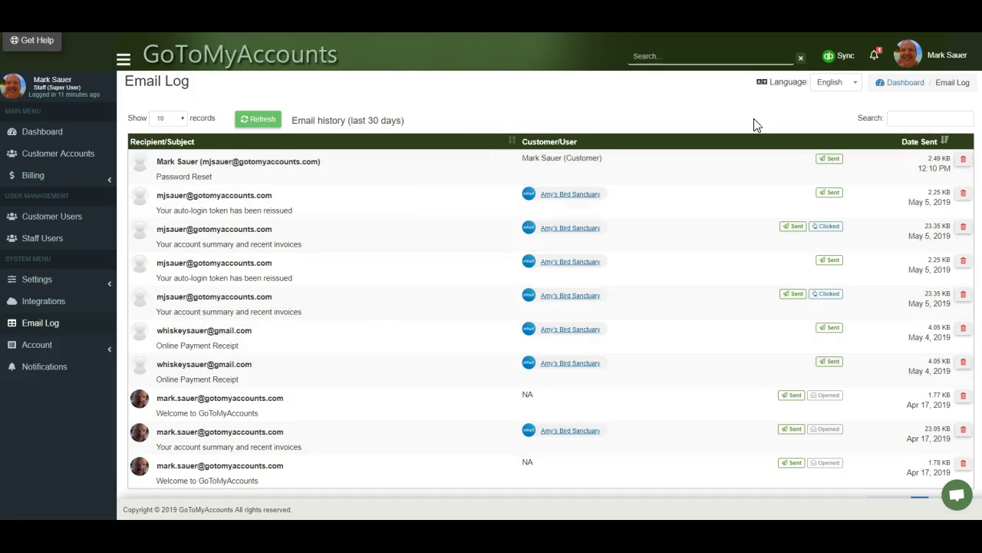
{"action": "left_click", "coordinate": [906, 116]}
{"action": "type", "text": "amy"}
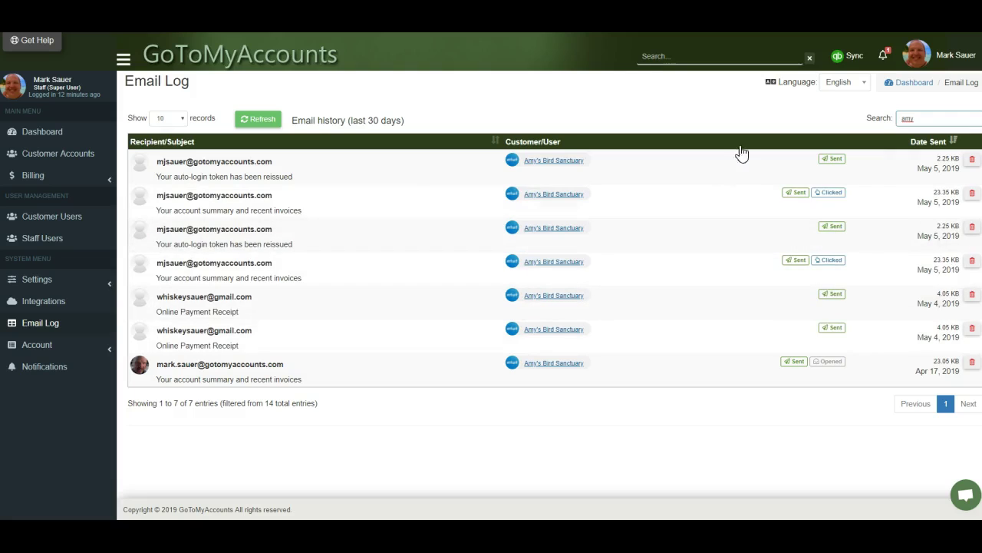
{"action": "left_click_drag", "start_coordinate": [915, 118], "coordinate": [894, 125]}
{"action": "key", "text": "BackSpace"}
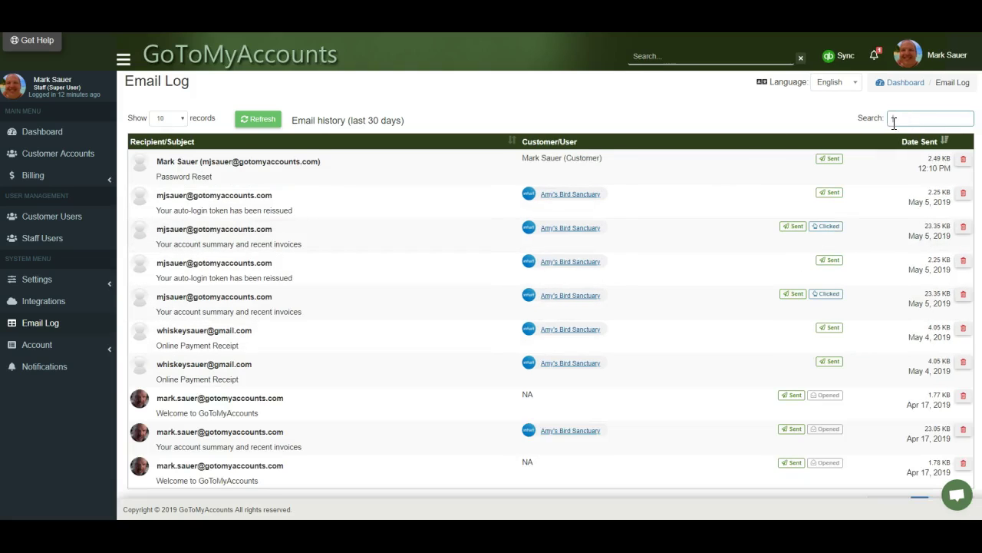
- Look through the full email log, open the Password Reset email, and close it
{"action": "scroll", "coordinate": [844, 228], "scroll_direction": "down", "scroll_amount": 1}
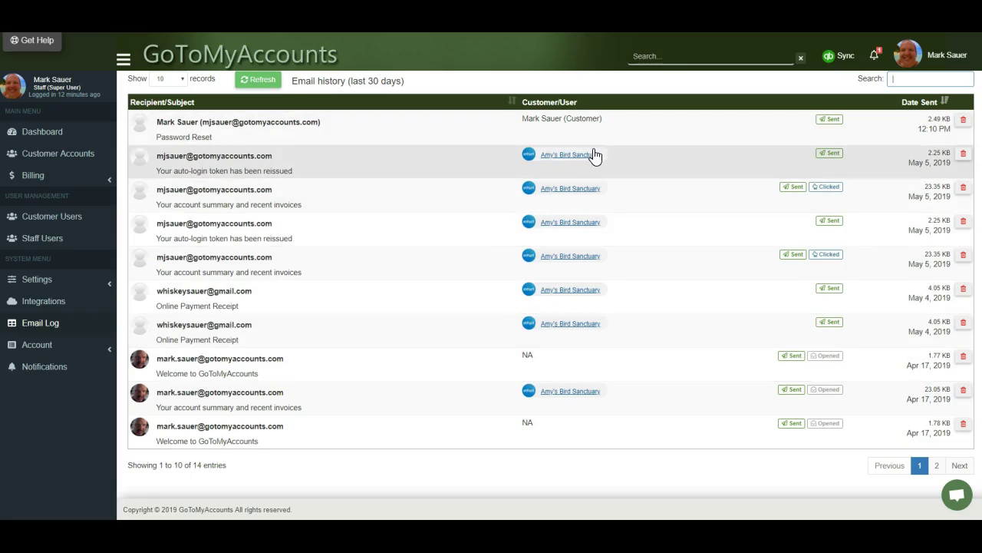
{"action": "scroll", "coordinate": [476, 230], "scroll_direction": "up", "scroll_amount": 1}
{"action": "scroll", "coordinate": [470, 239], "scroll_direction": "down", "scroll_amount": 1}
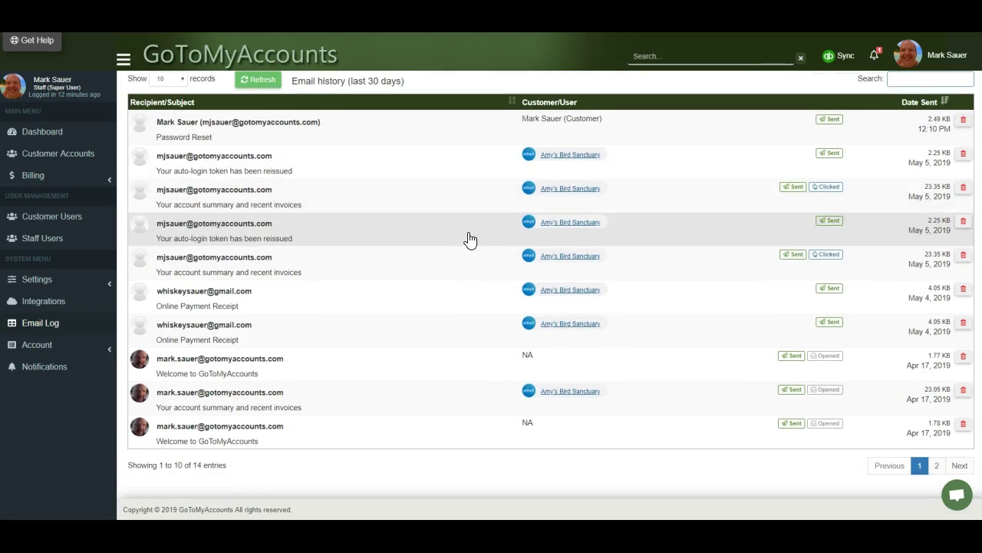
{"action": "scroll", "coordinate": [445, 226], "scroll_direction": "up", "scroll_amount": 1}
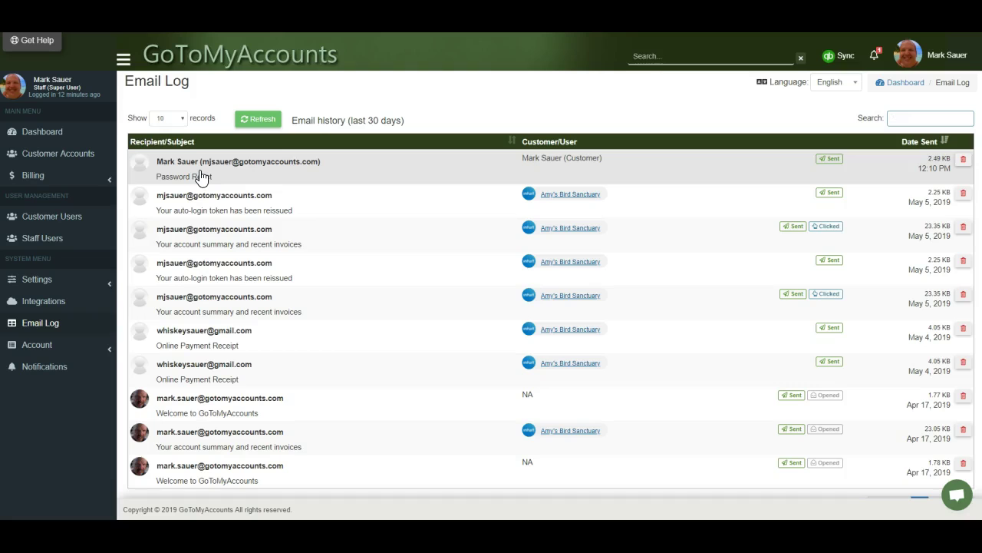
{"action": "left_click", "coordinate": [340, 167]}
{"action": "key", "text": "Escape"}
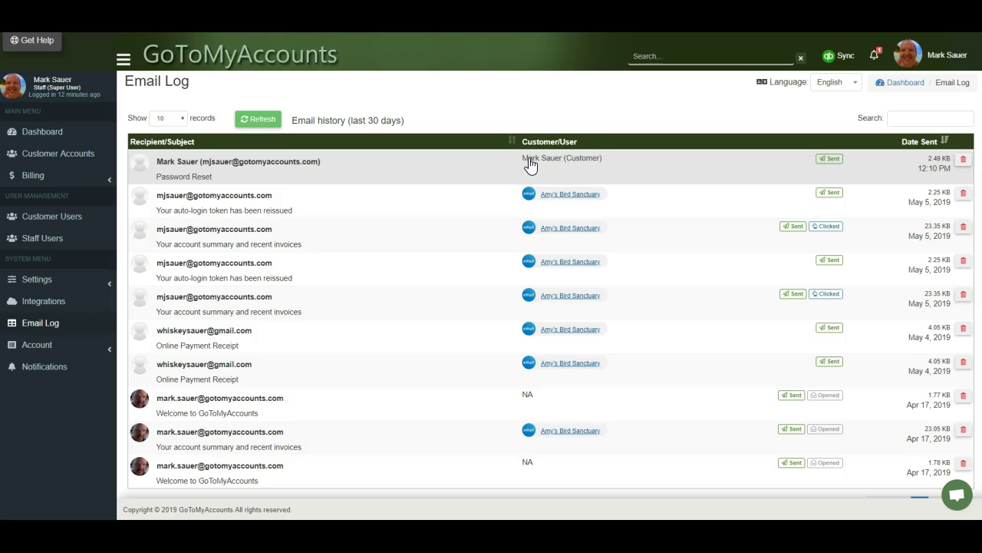
- View the opener data and delivery attempts of the upper "Welcome to GoToMyAccounts" email from Apr 17, 2019, and close it
{"action": "scroll", "coordinate": [526, 231], "scroll_direction": "down", "scroll_amount": 1}
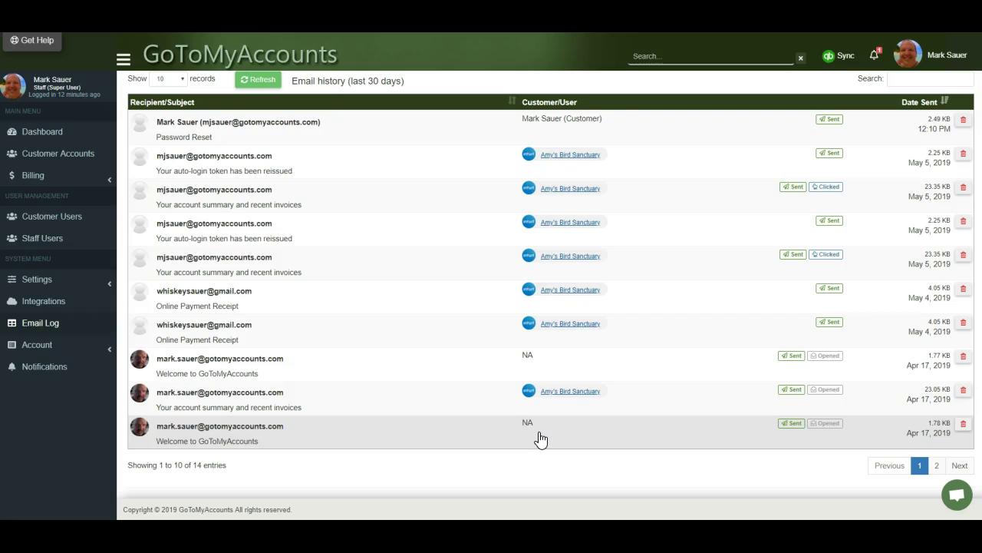
{"action": "scroll", "coordinate": [516, 437], "scroll_direction": "up", "scroll_amount": 1}
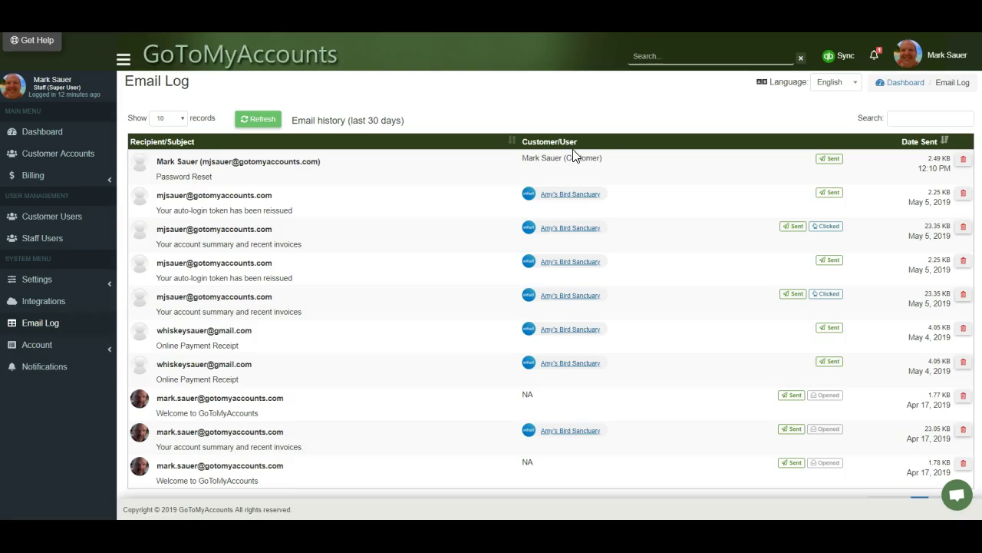
{"action": "scroll", "coordinate": [565, 399], "scroll_direction": "down", "scroll_amount": 1}
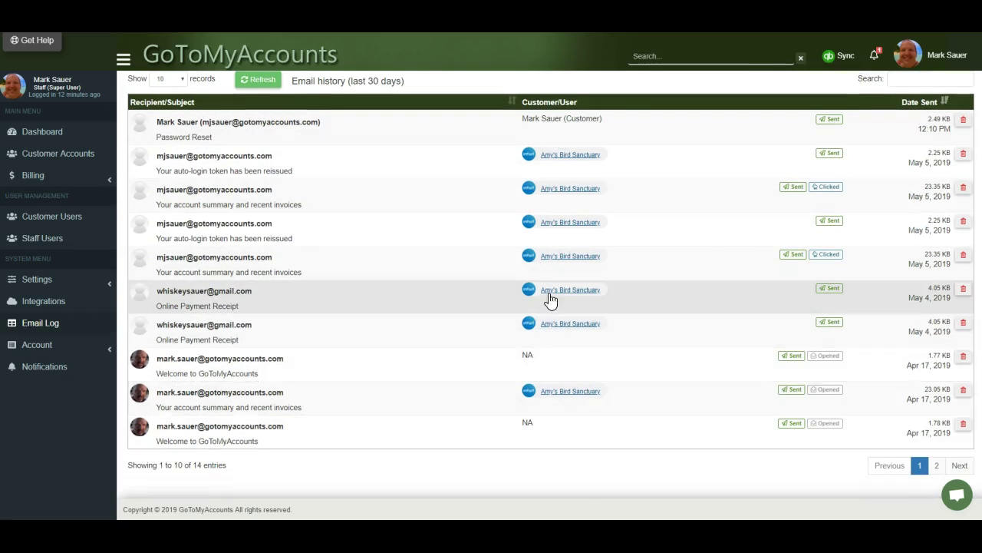
{"action": "scroll", "coordinate": [545, 296], "scroll_direction": "up", "scroll_amount": 1}
{"action": "scroll", "coordinate": [625, 299], "scroll_direction": "down", "scroll_amount": 1}
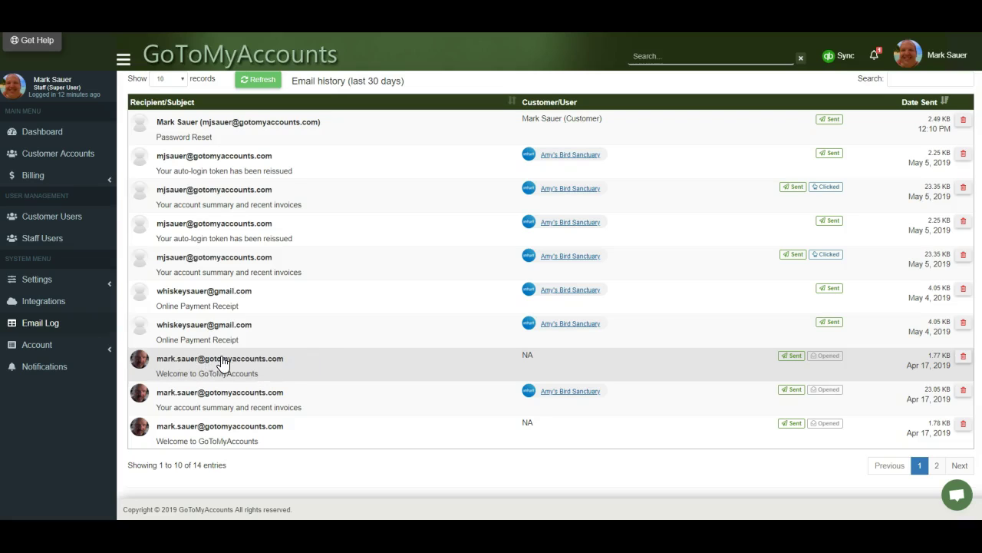
{"action": "left_click", "coordinate": [343, 373]}
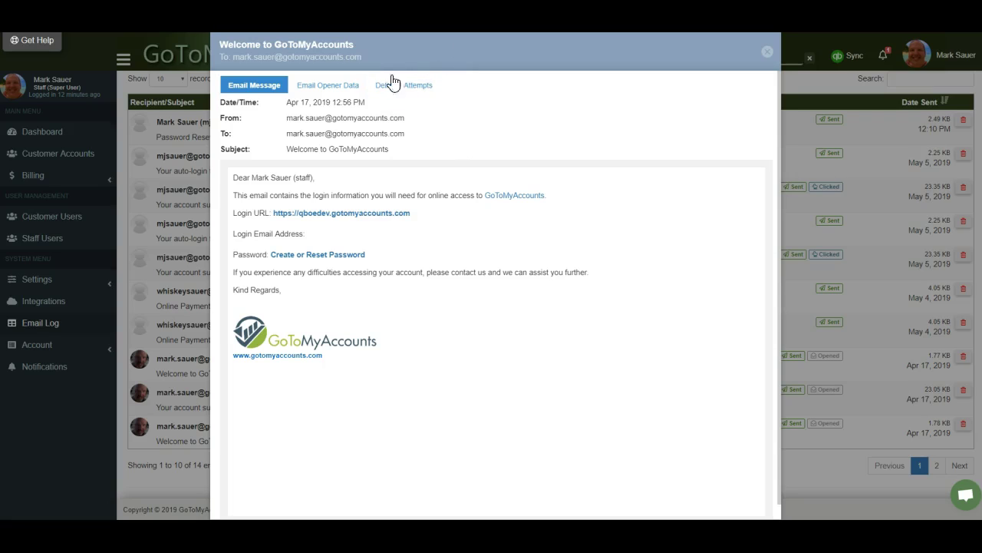
{"action": "left_click", "coordinate": [338, 86]}
{"action": "left_click", "coordinate": [401, 138]}
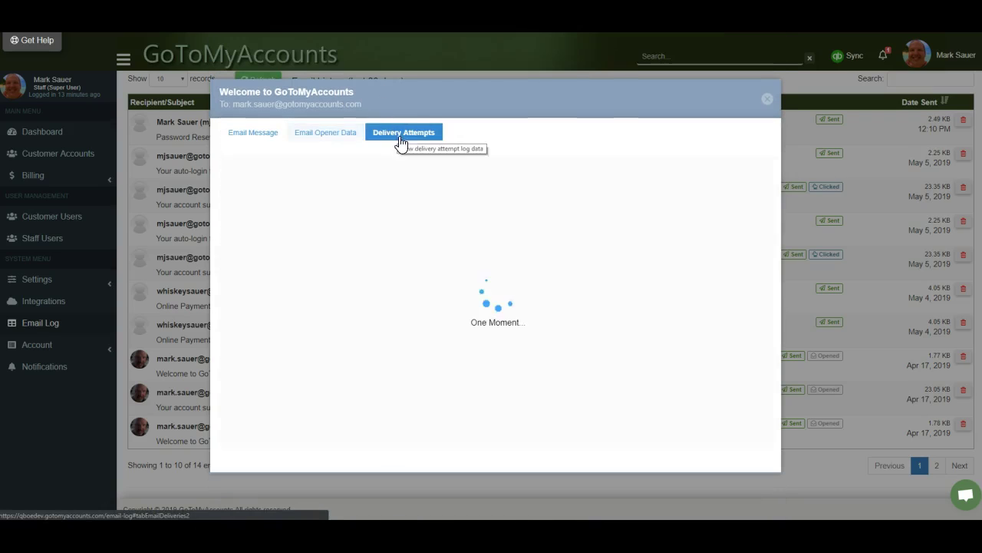
{"action": "left_click", "coordinate": [602, 71]}
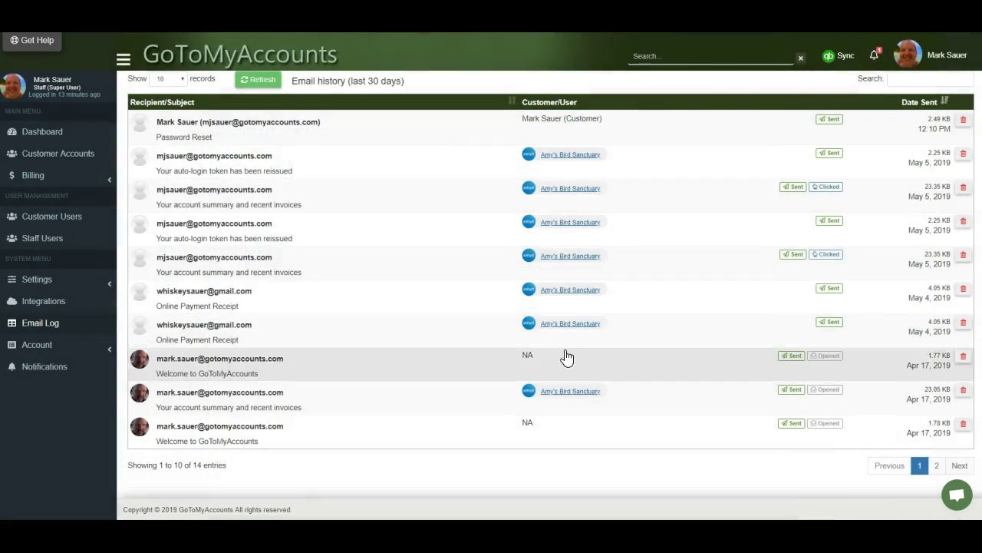
- Check the Password Reset email's delivery attempts, highlight the server response log, return to the message, and close it
{"action": "scroll", "coordinate": [563, 355], "scroll_direction": "up", "scroll_amount": 1}
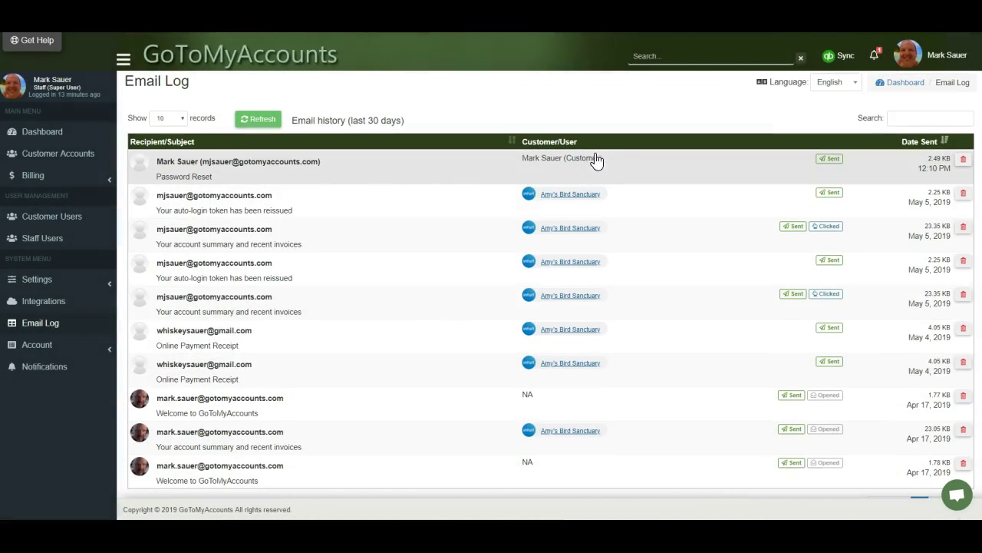
{"action": "scroll", "coordinate": [547, 327], "scroll_direction": "down", "scroll_amount": 1}
{"action": "scroll", "coordinate": [546, 332], "scroll_direction": "up", "scroll_amount": 1}
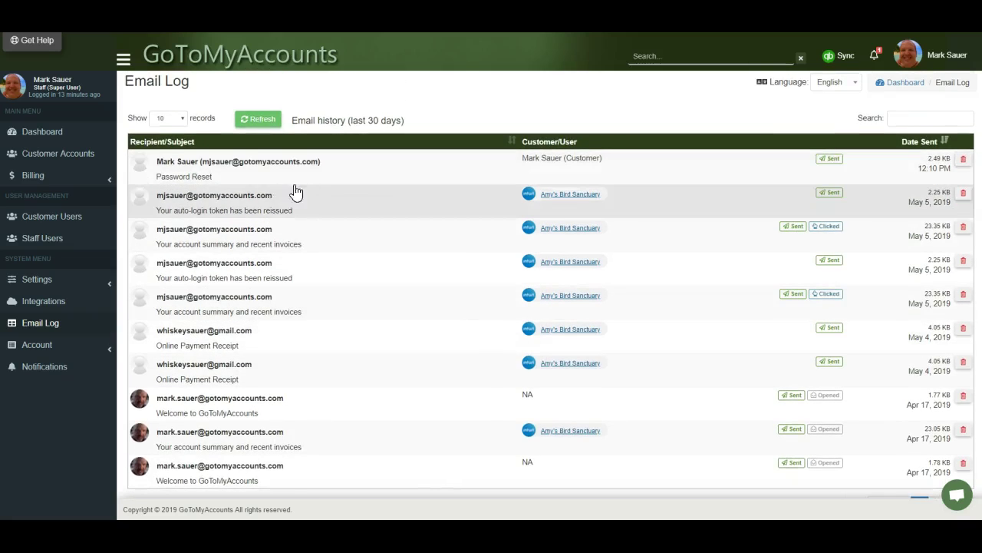
{"action": "left_click", "coordinate": [430, 172]}
{"action": "left_click", "coordinate": [338, 86]}
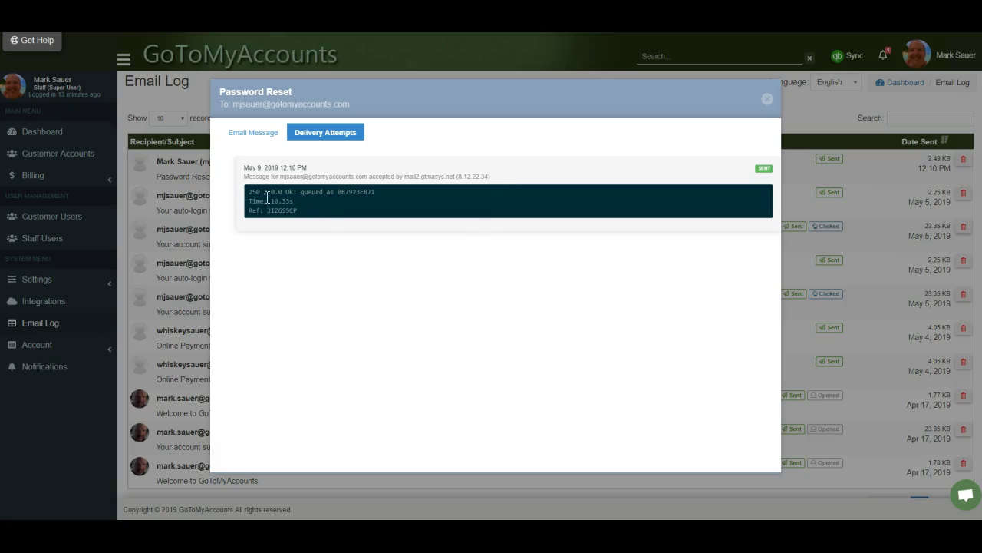
{"action": "left_click_drag", "start_coordinate": [248, 191], "coordinate": [309, 211]}
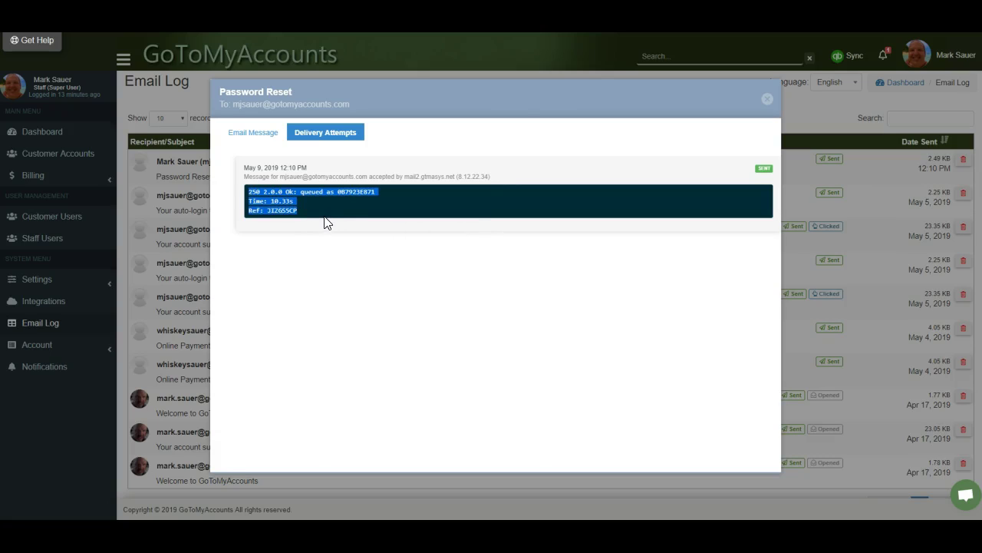
{"action": "left_click", "coordinate": [316, 202]}
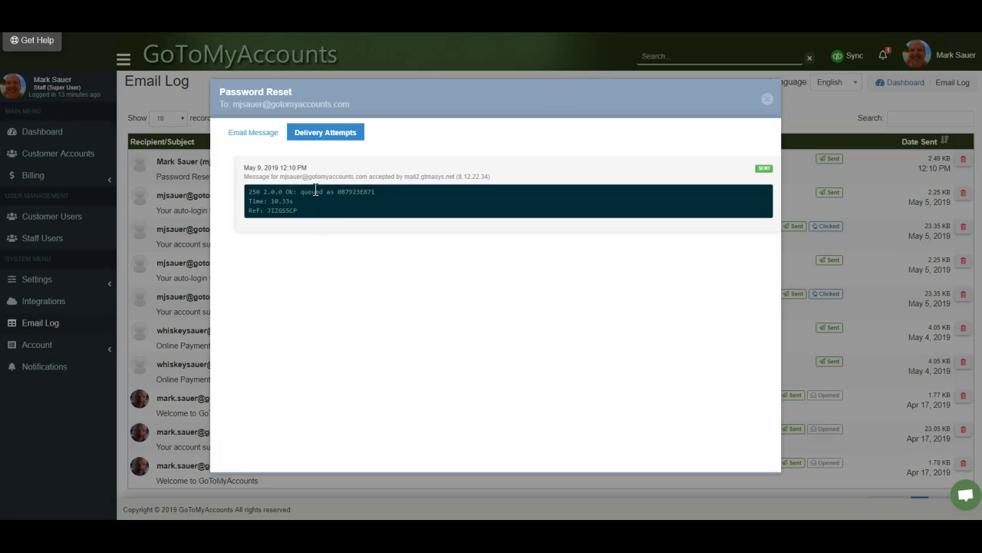
{"action": "left_click", "coordinate": [255, 135]}
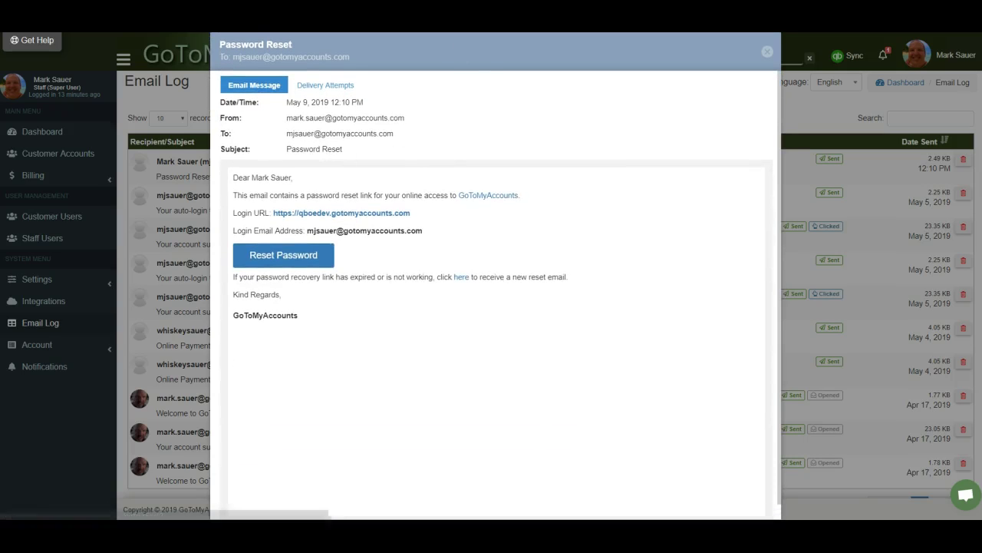
{"action": "left_click", "coordinate": [767, 56]}
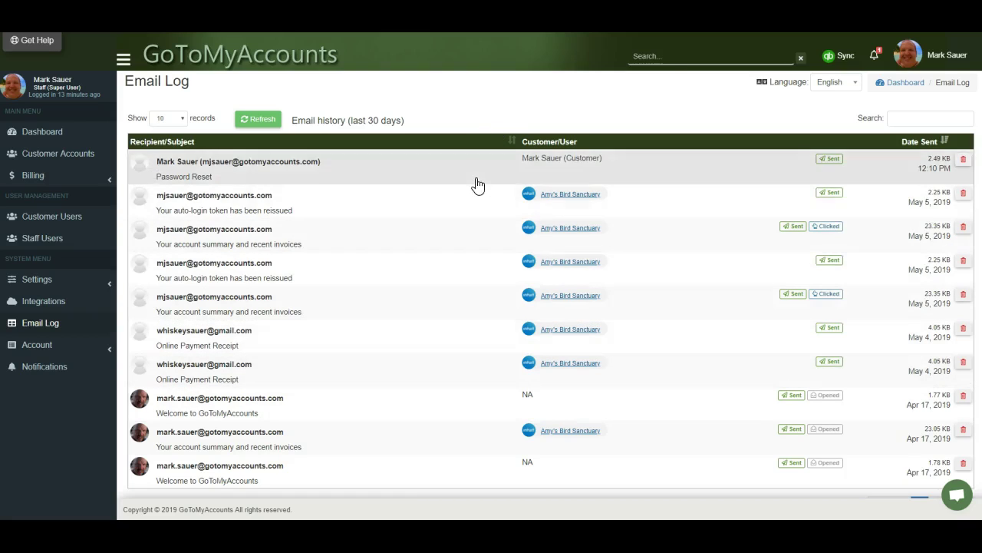
- Compare the Password Reset email's delivery attempts with its message, and reopen the email at its delivery attempts
{"action": "left_click", "coordinate": [476, 178]}
{"action": "left_click", "coordinate": [322, 98]}
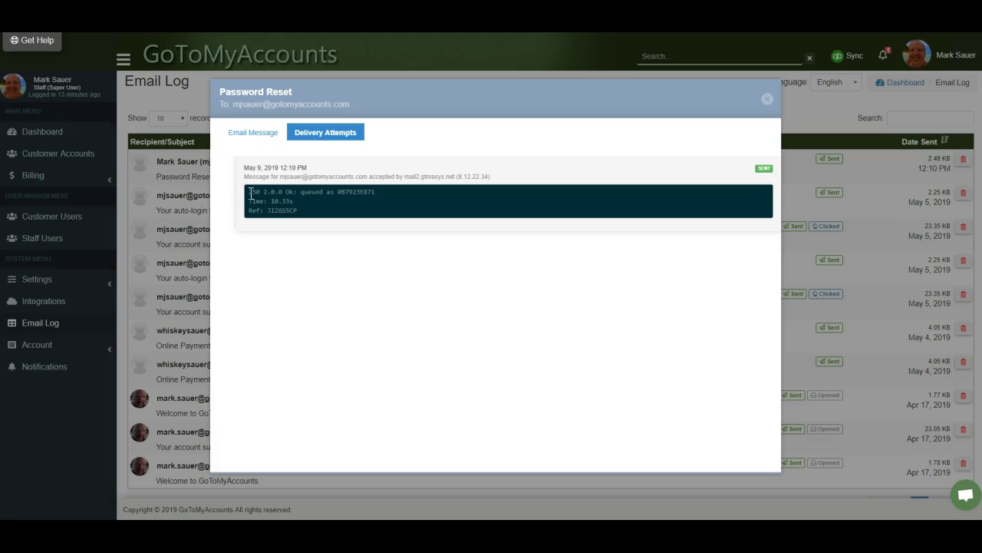
{"action": "left_click", "coordinate": [261, 136]}
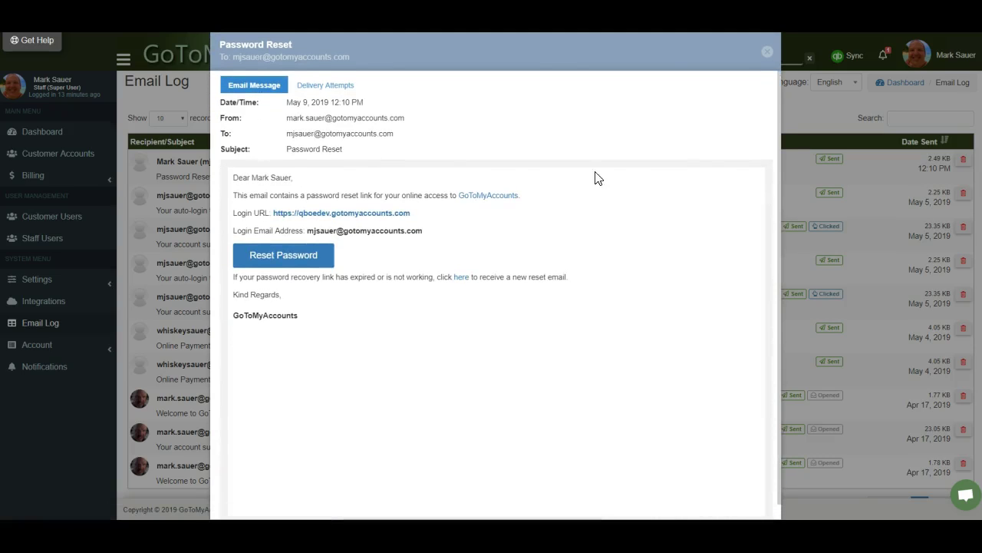
{"action": "key", "text": "Escape"}
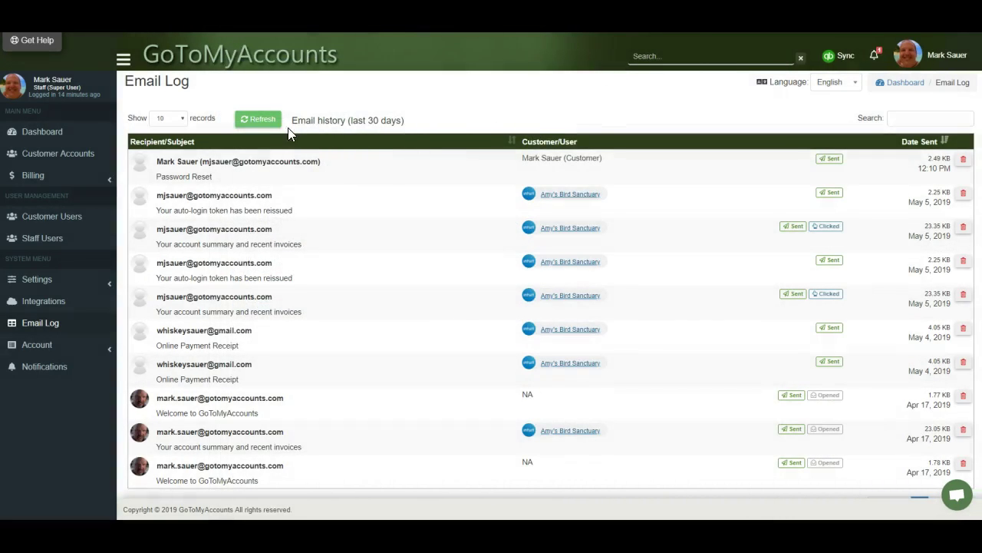
{"action": "left_click", "coordinate": [322, 178]}
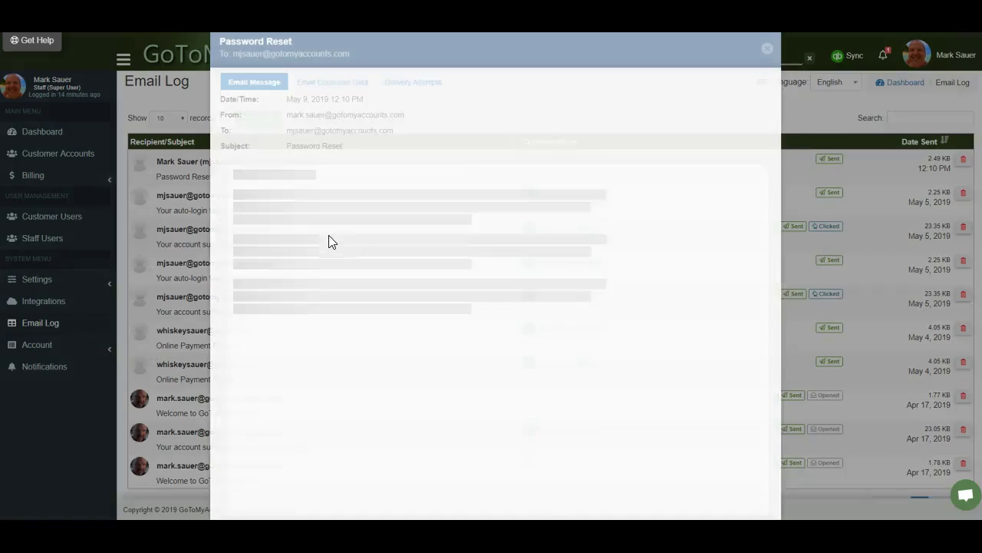
{"action": "left_click", "coordinate": [326, 85]}
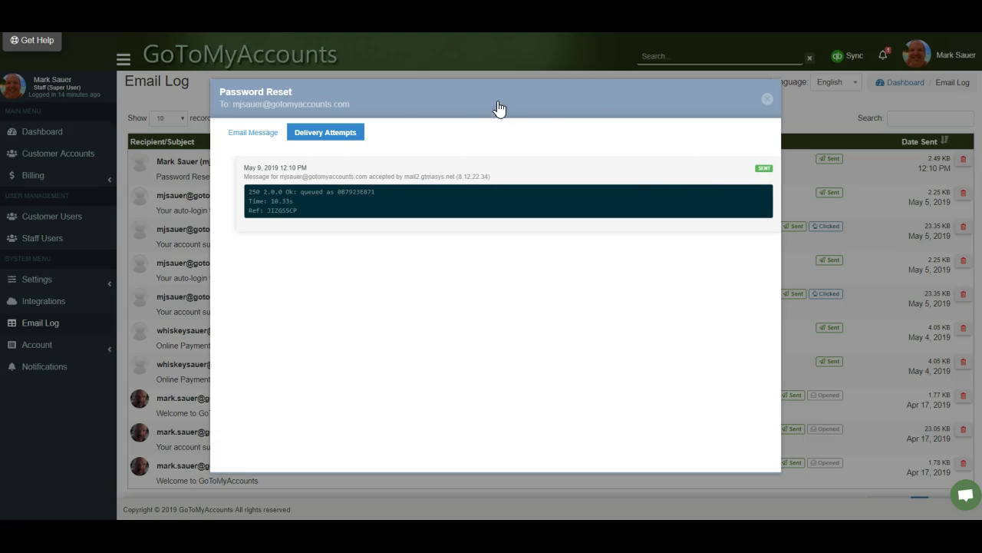
- Close the Password Reset email, and briefly view the upper "Your auto-login token has been reissued" email from May 5, 2019
{"action": "key", "text": "Escape"}
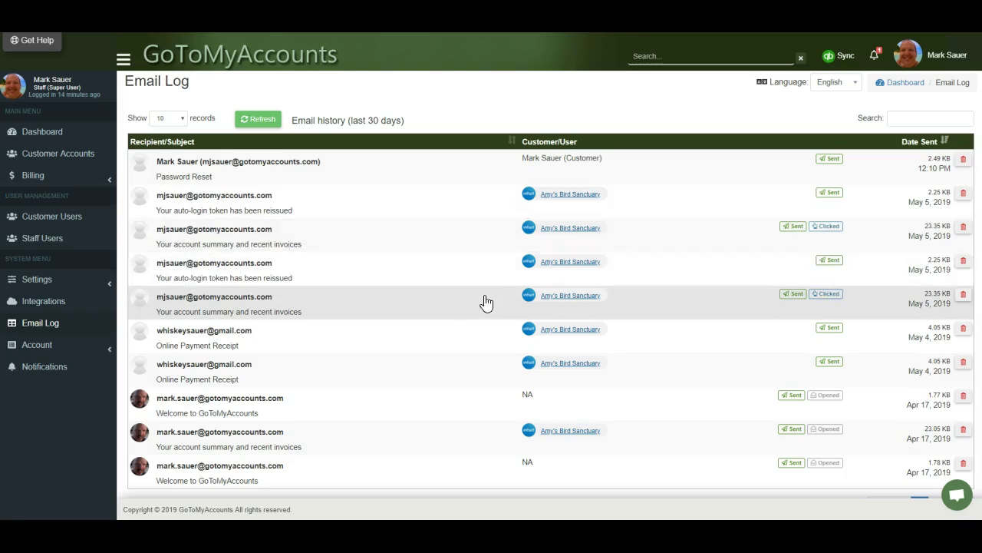
{"action": "left_click", "coordinate": [424, 212]}
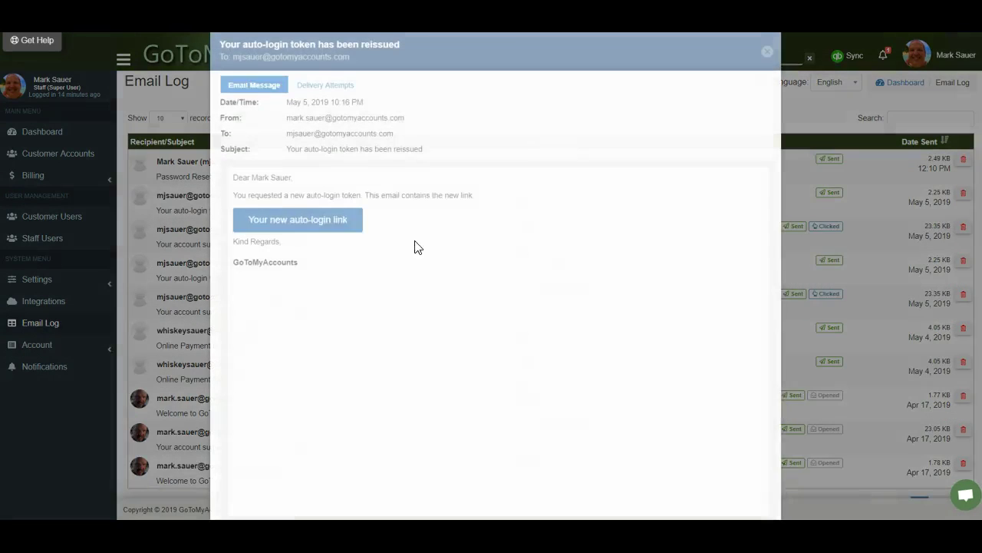
{"action": "key", "text": "Escape"}
- Reopen the Password Reset email, review its delivery attempts before and after rechecking the message, and close it
{"action": "left_click", "coordinate": [408, 182]}
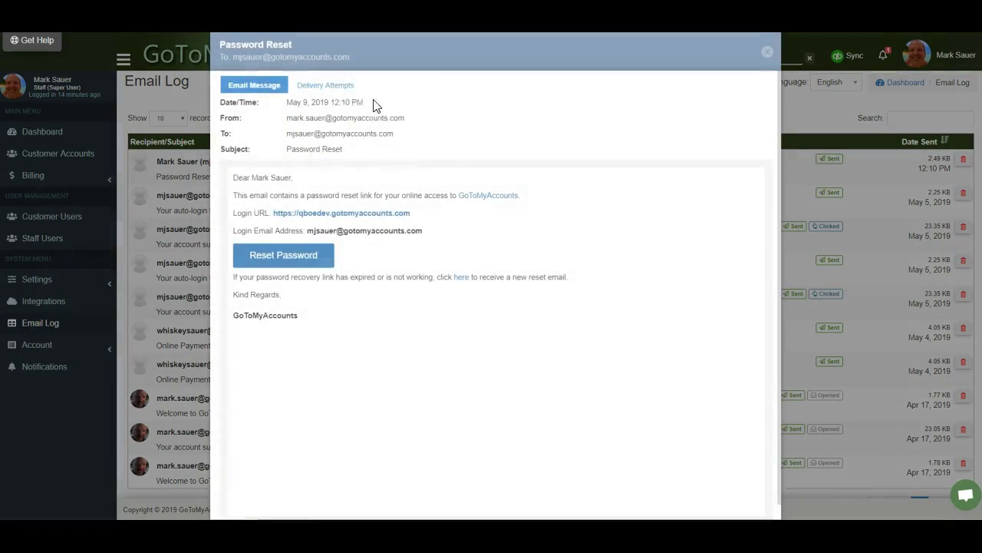
{"action": "left_click", "coordinate": [325, 86]}
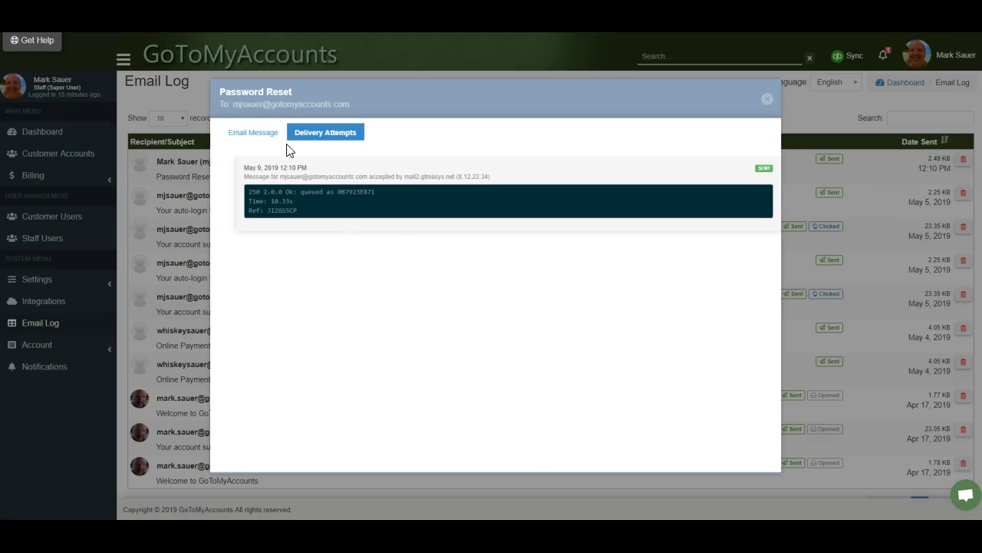
{"action": "left_click", "coordinate": [264, 136]}
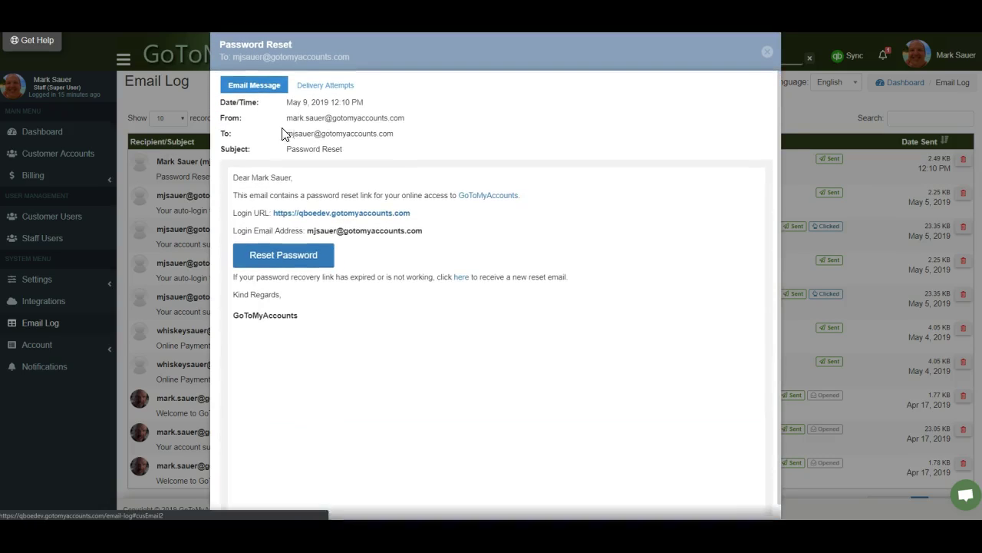
{"action": "left_click", "coordinate": [326, 85]}
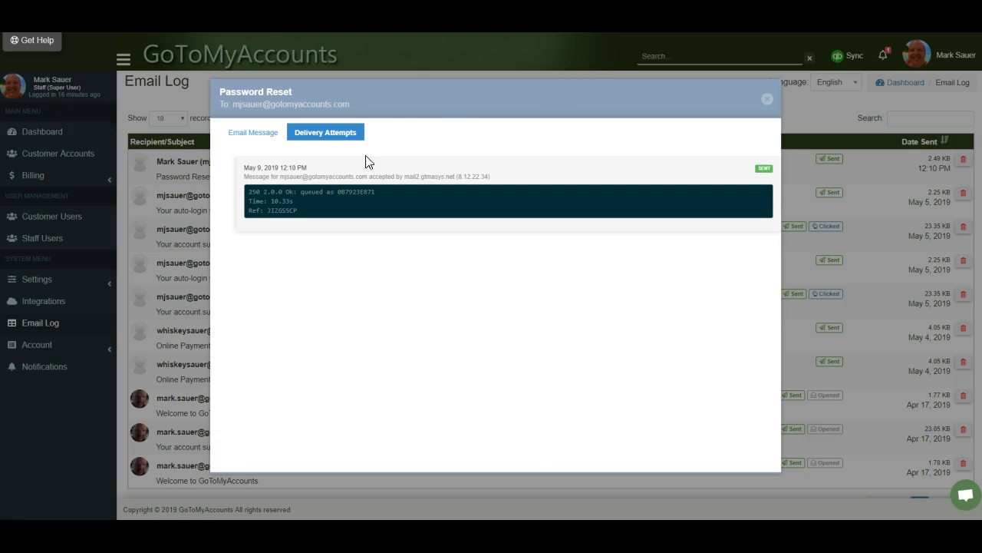
{"action": "key", "text": "Escape"}
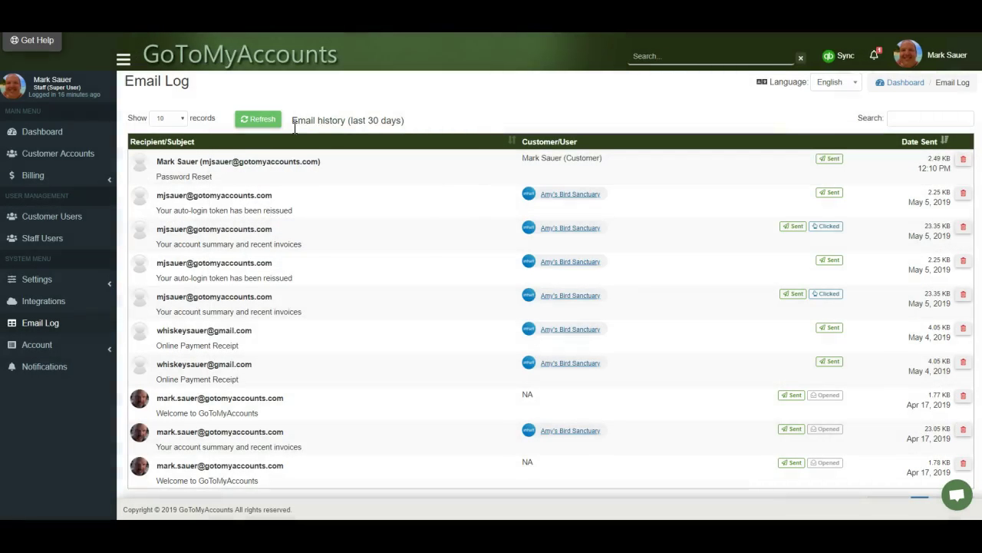